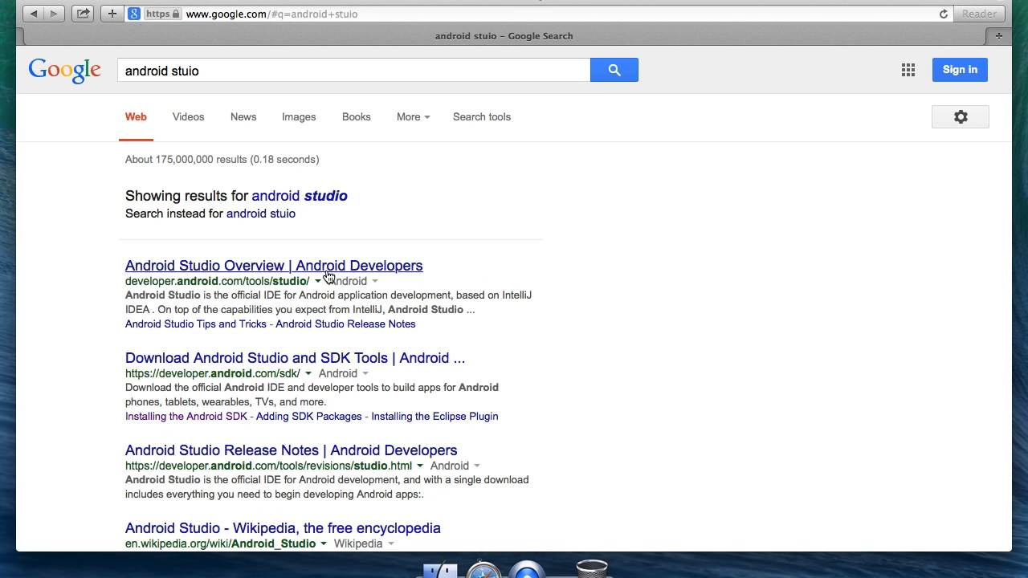
# Open the Android Studio Overview result and go to its Download section.
pyautogui.click(328, 273)
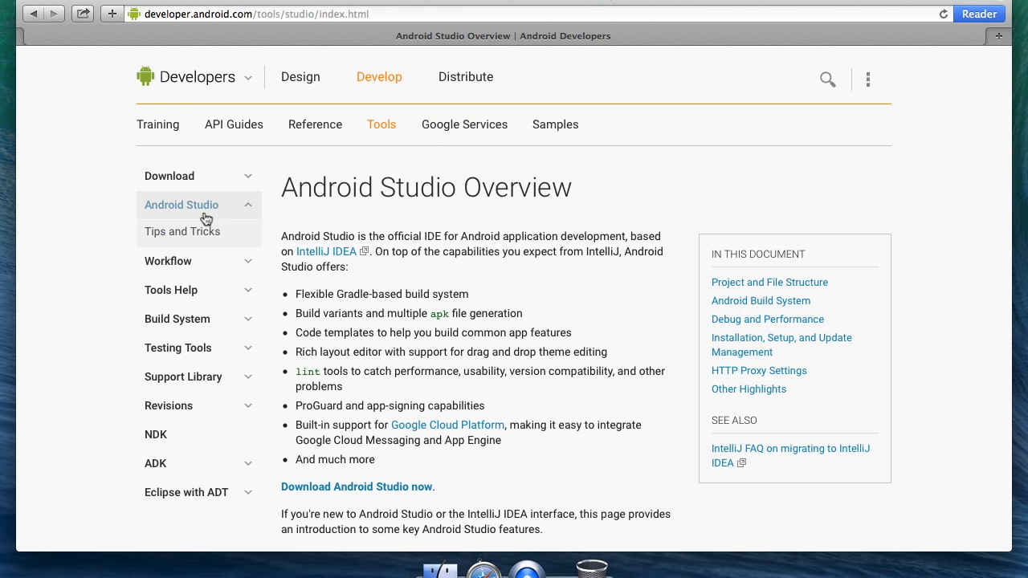
pyautogui.click(181, 177)
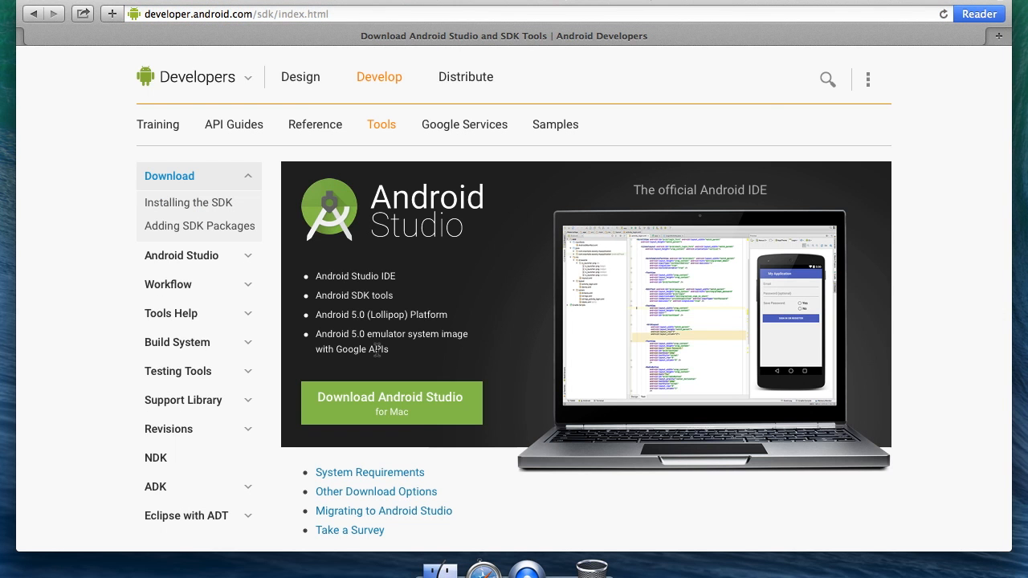
# Agree to the terms and conditions and download Android Studio for Mac.
pyautogui.click(410, 416)
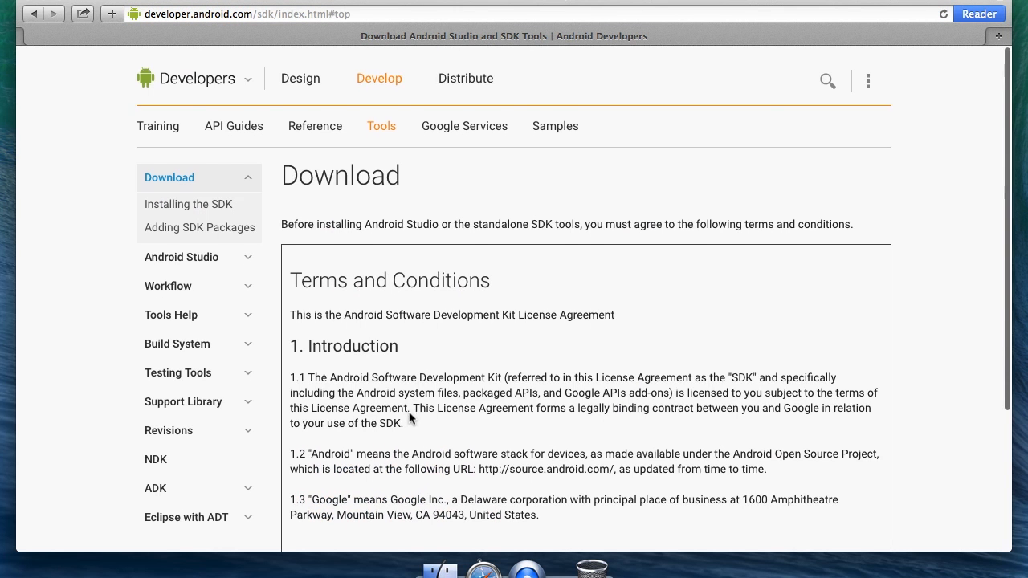
pyautogui.click(386, 378)
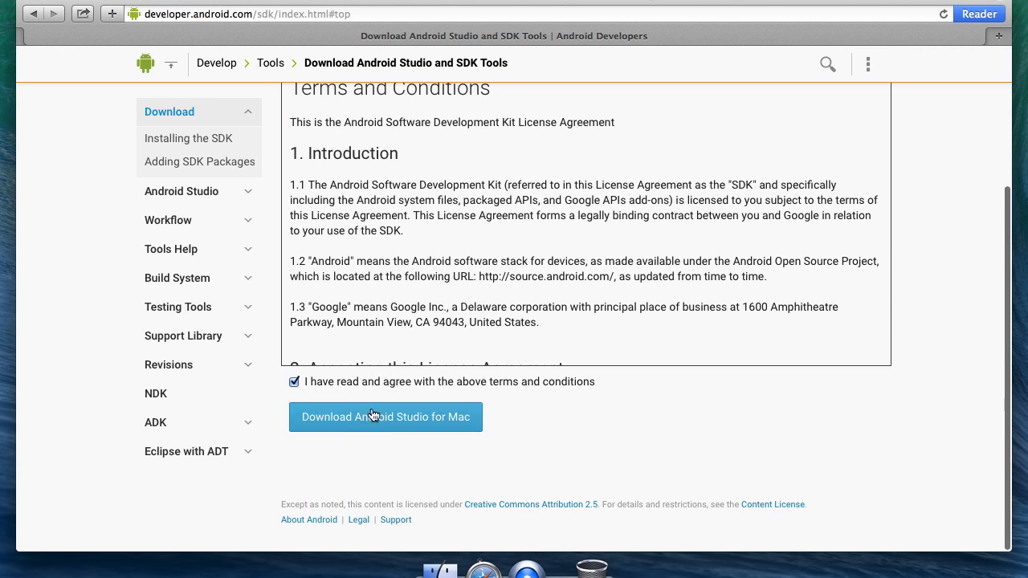
pyautogui.click(378, 414)
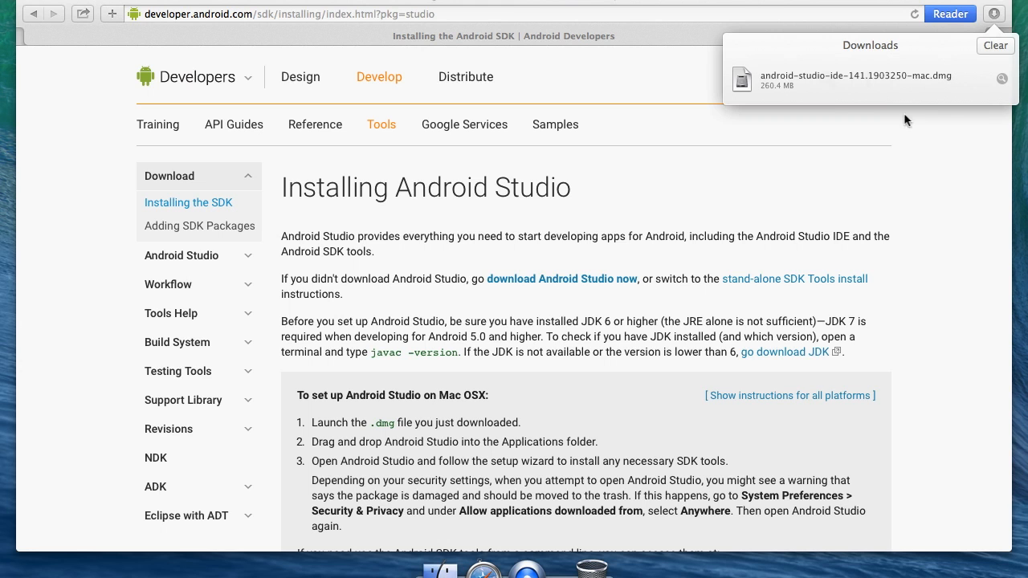
# Open the downloaded android-studio-ide-141.1903250-mac.dmg file from the Downloads folder.
pyautogui.click(1004, 80)
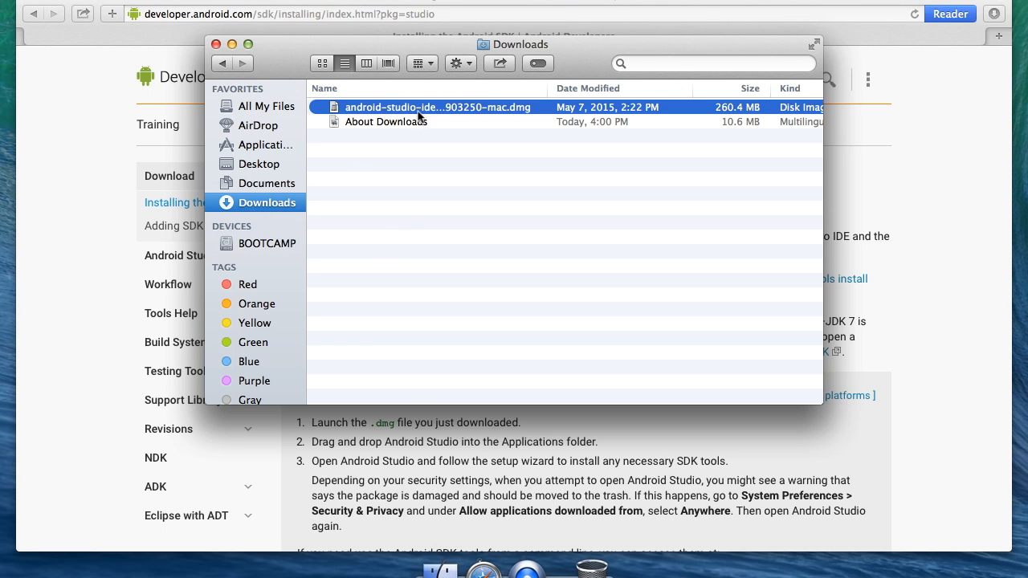
pyautogui.moveTo(551, 90); pyautogui.dragTo(644, 90)
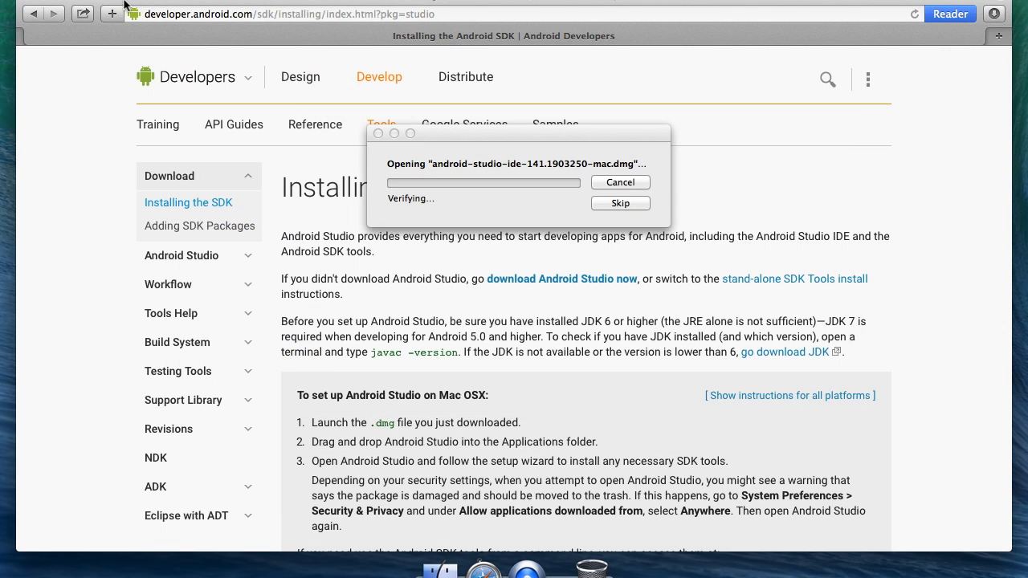
pyautogui.press('super+q')
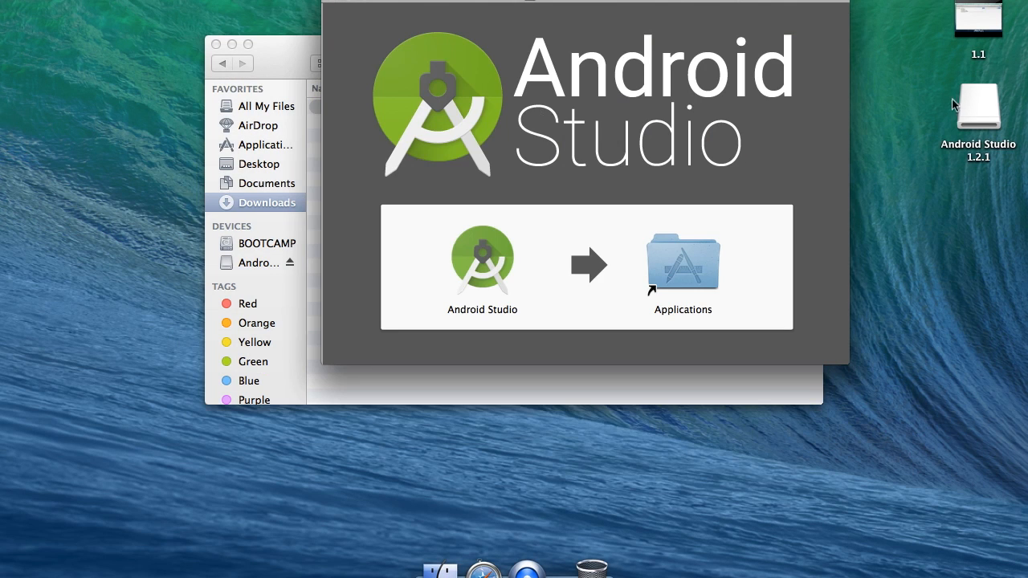
# Install Android Studio by moving its icon onto the Applications folder in the disk image window.
pyautogui.click(964, 107)
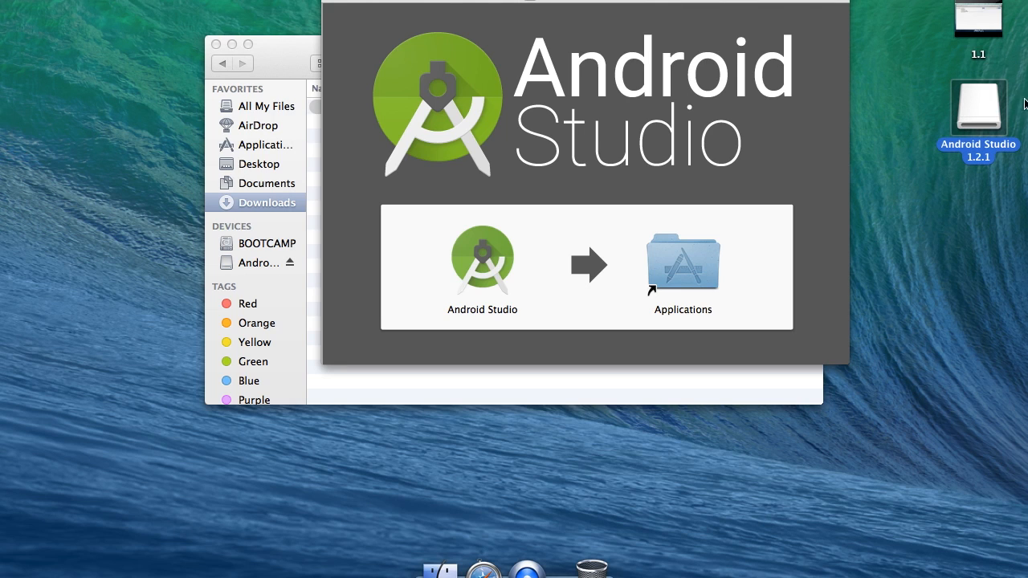
pyautogui.click(544, 125)
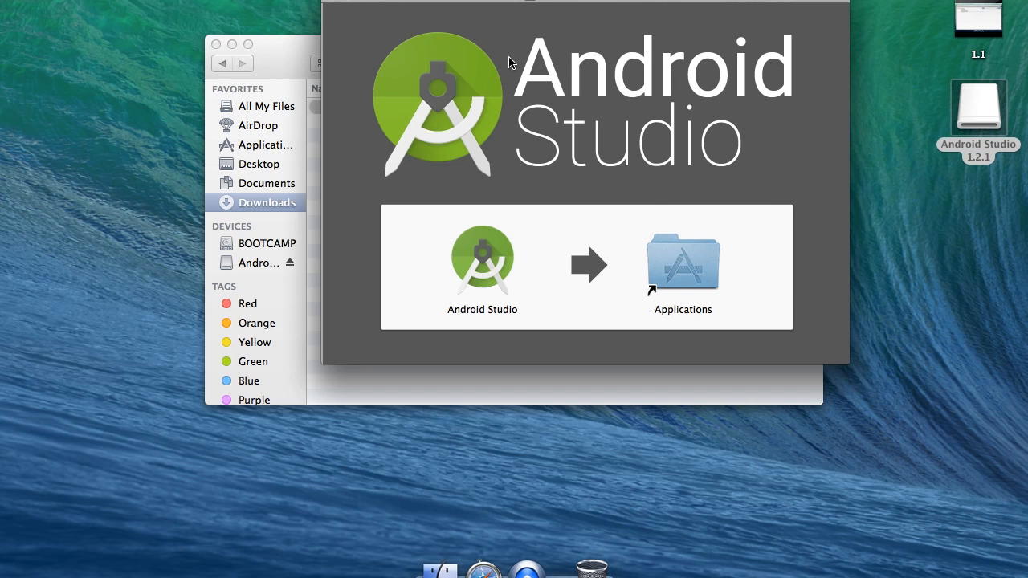
pyautogui.click(463, 259)
pyautogui.moveTo(463, 259); pyautogui.dragTo(679, 271)
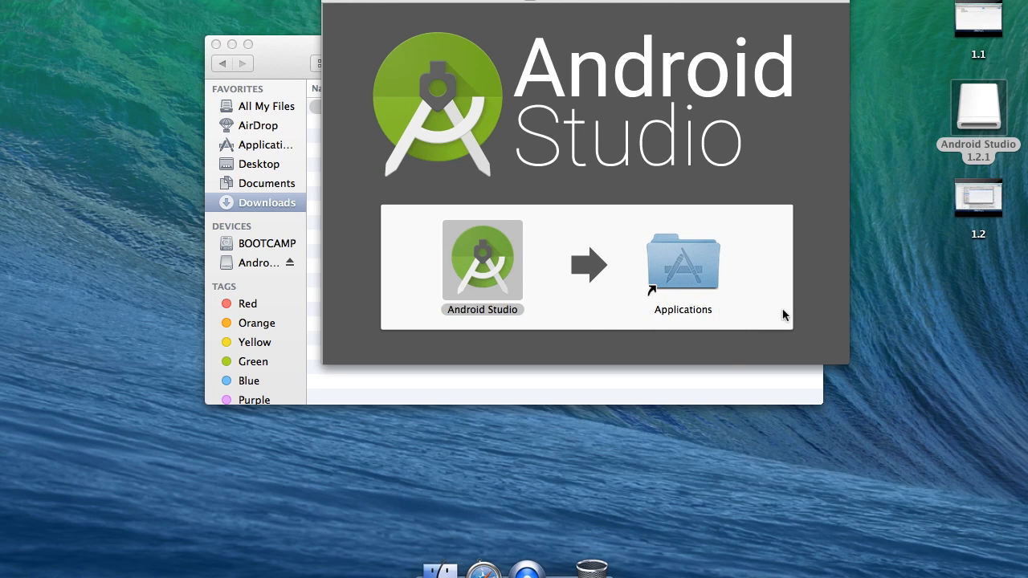
# Eject the Android Studio 1.2.1 disk image.
pyautogui.click(328, 1)
pyautogui.click(334, 1)
pyautogui.rightClick(974, 106)
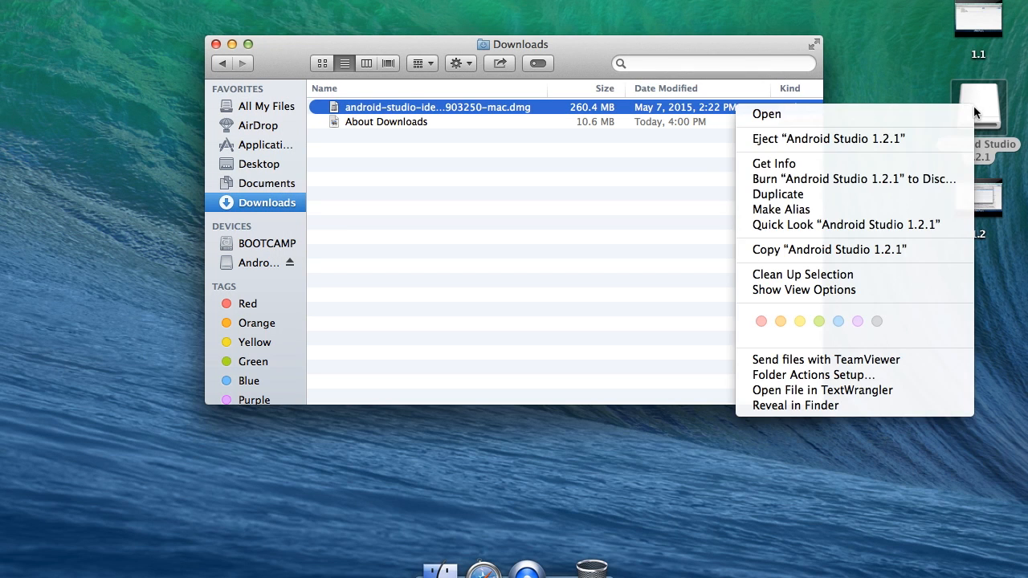
pyautogui.click(925, 139)
pyautogui.moveTo(987, 205); pyautogui.dragTo(986, 120)
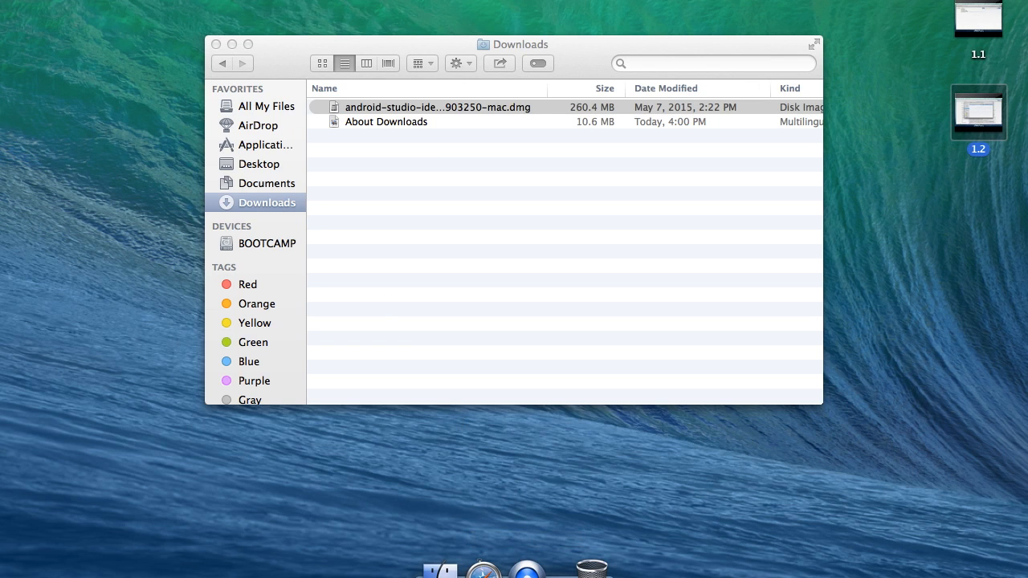
# Launch Android Studio from the Applications folder.
pyautogui.click(440, 569)
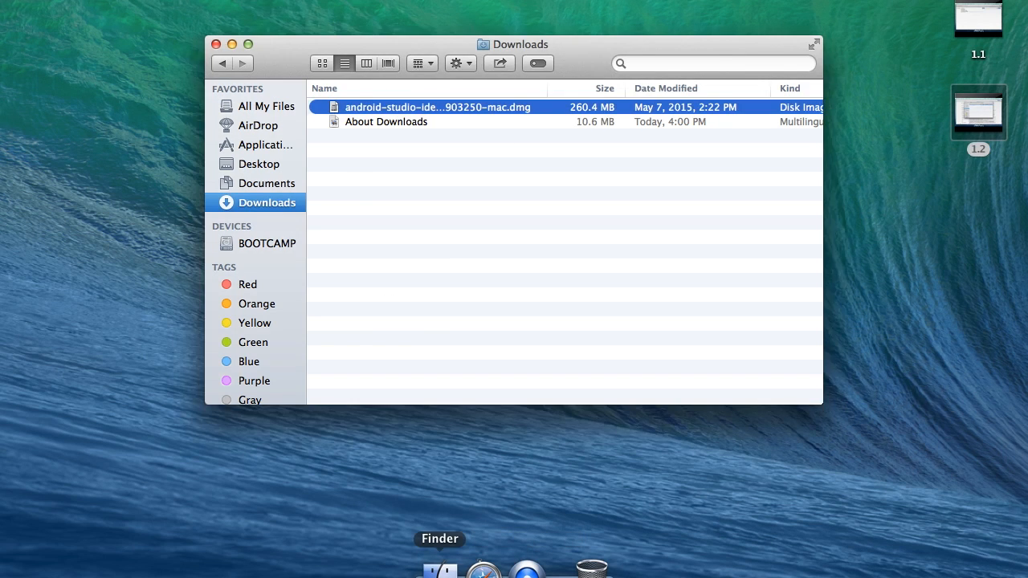
pyautogui.click(253, 145)
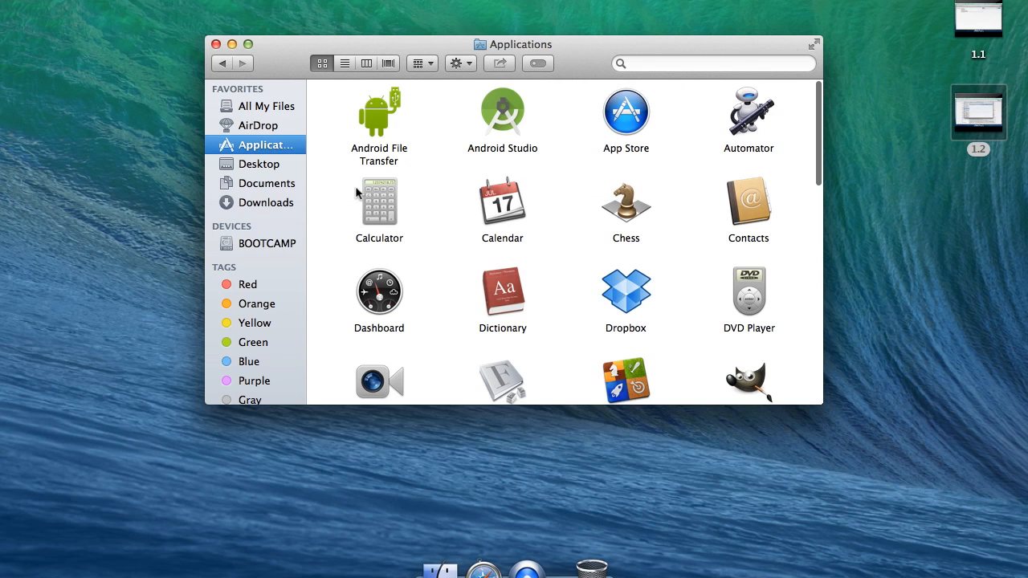
pyautogui.click(494, 126)
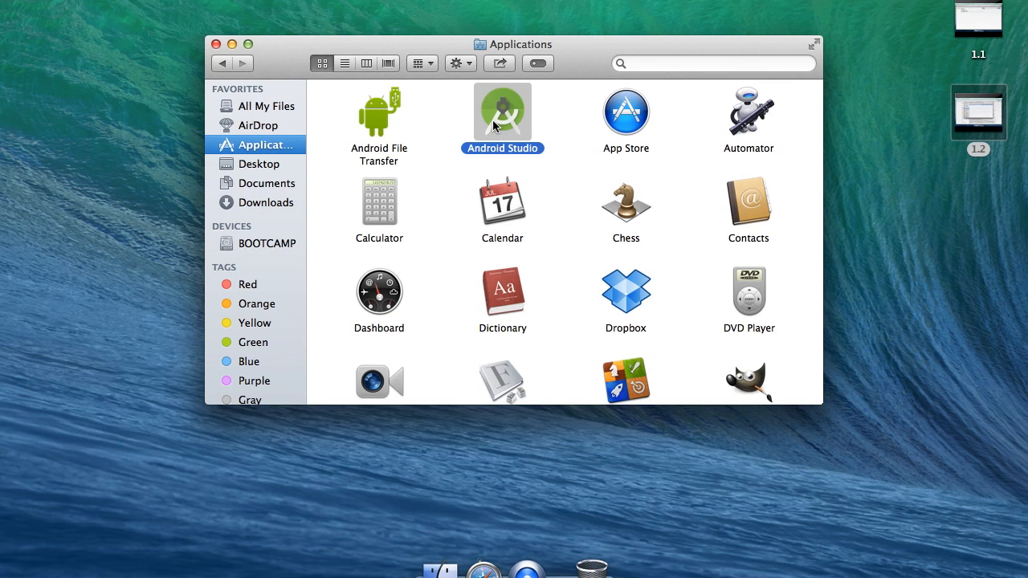
pyautogui.doubleClick(499, 123)
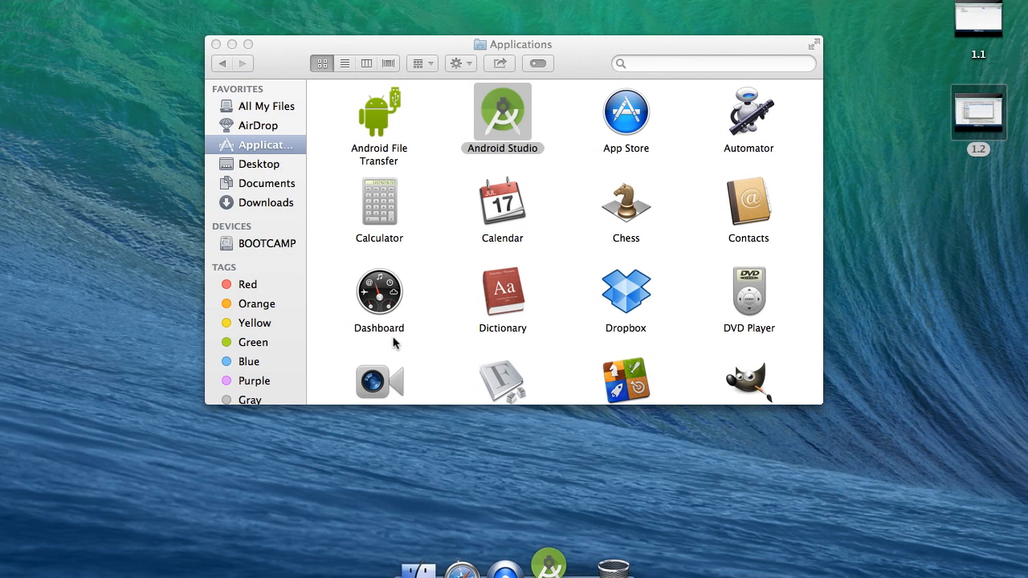
# Move the downloaded Android Studio .dmg file in Downloads to the Trash.
pyautogui.click(271, 202)
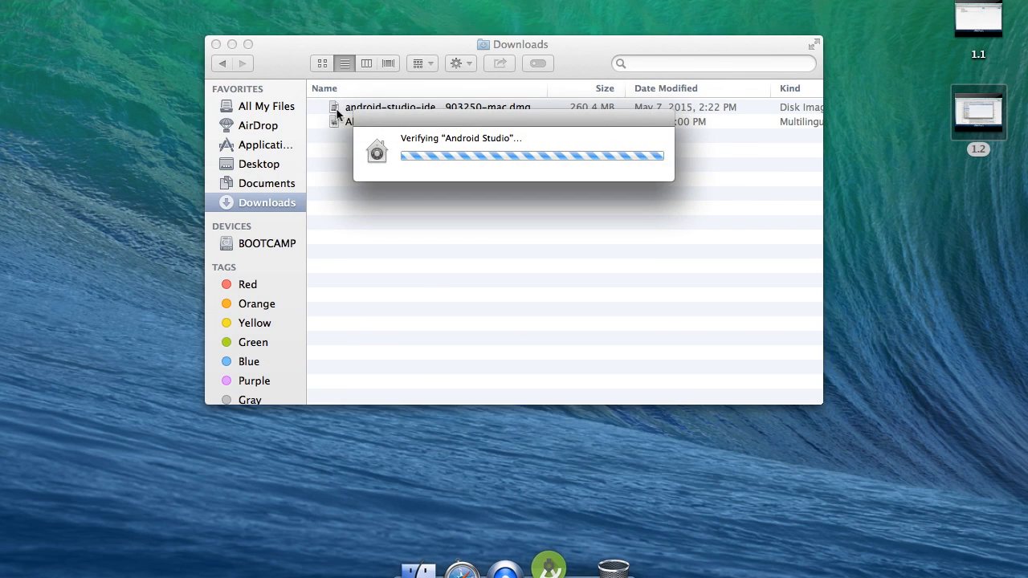
pyautogui.click(348, 110)
pyautogui.rightClick(347, 115)
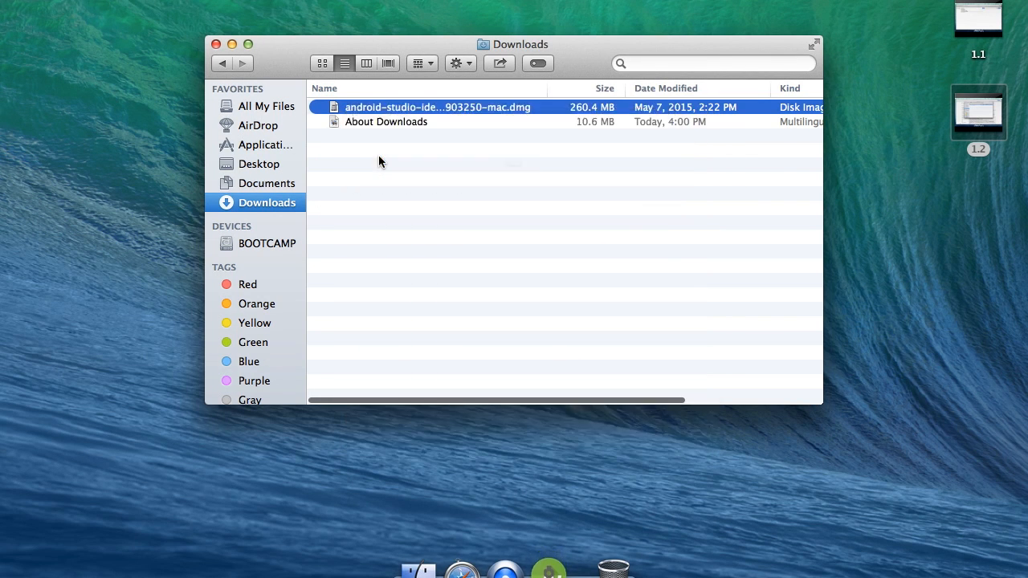
pyautogui.click(657, 211)
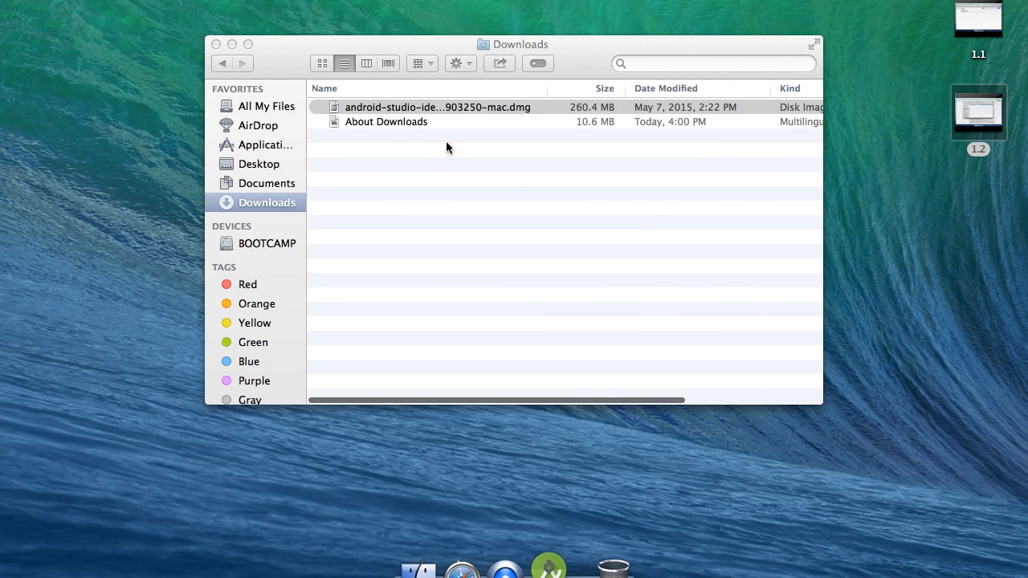
pyautogui.rightClick(389, 109)
pyautogui.click(419, 157)
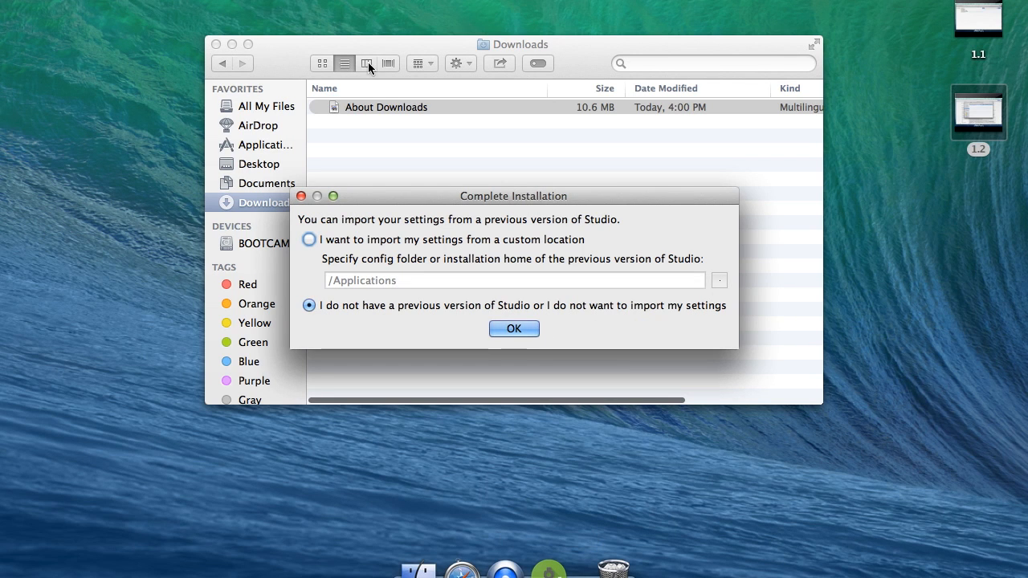
# Close the Finder window and confirm installation without importing settings from a previous Studio version.
pyautogui.click(215, 44)
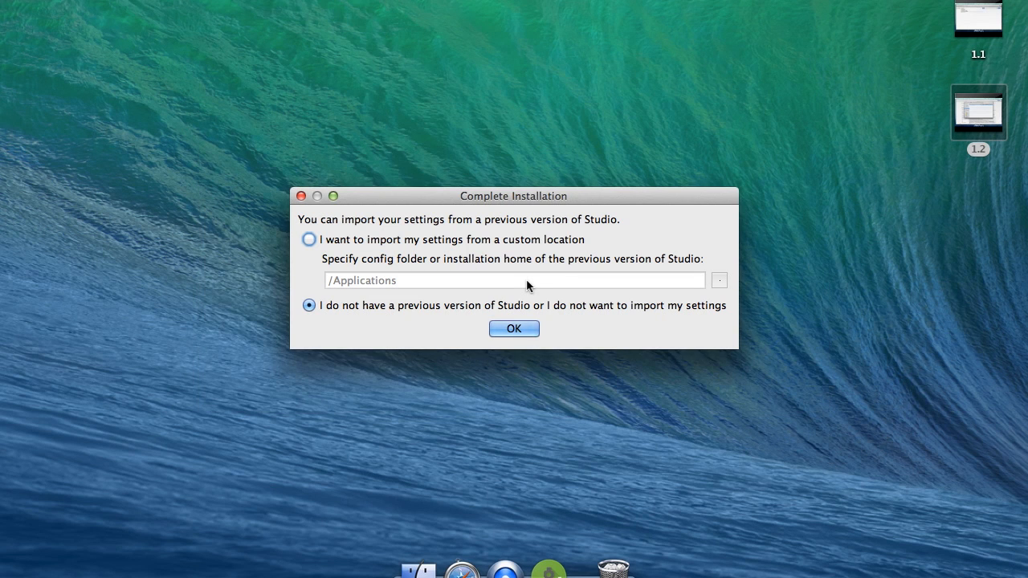
pyautogui.click(695, 107)
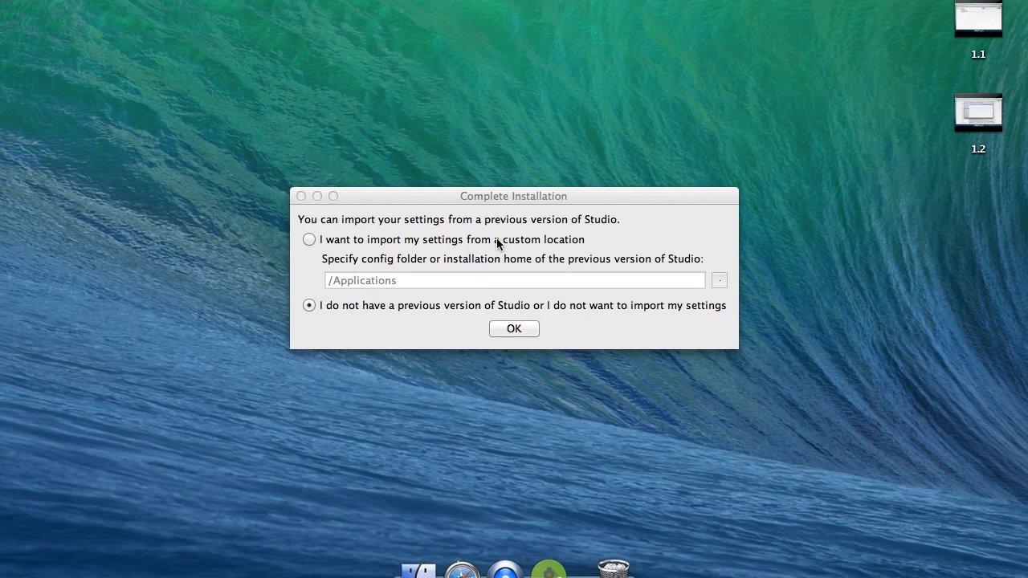
pyautogui.click(656, 193)
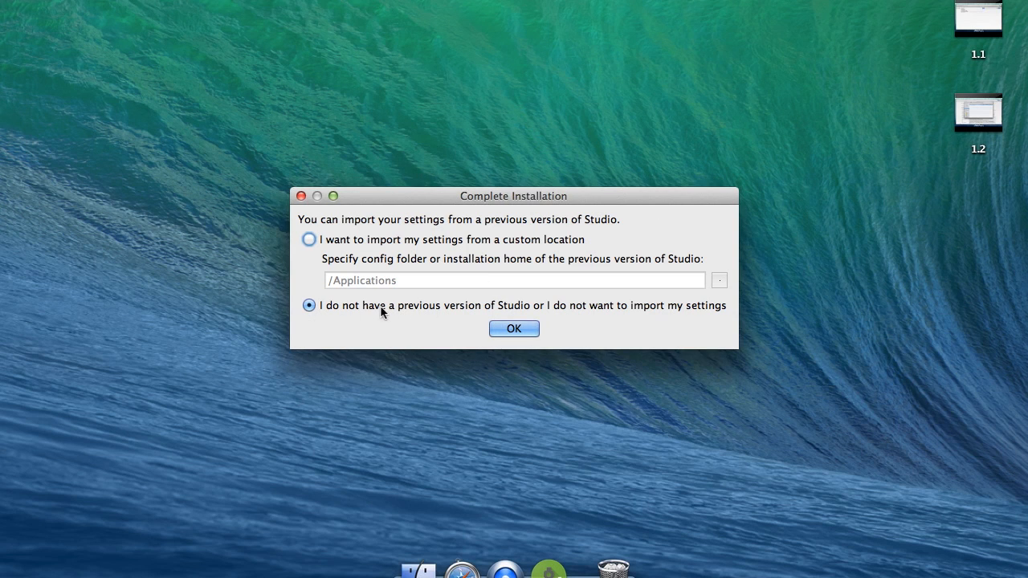
pyautogui.click(521, 330)
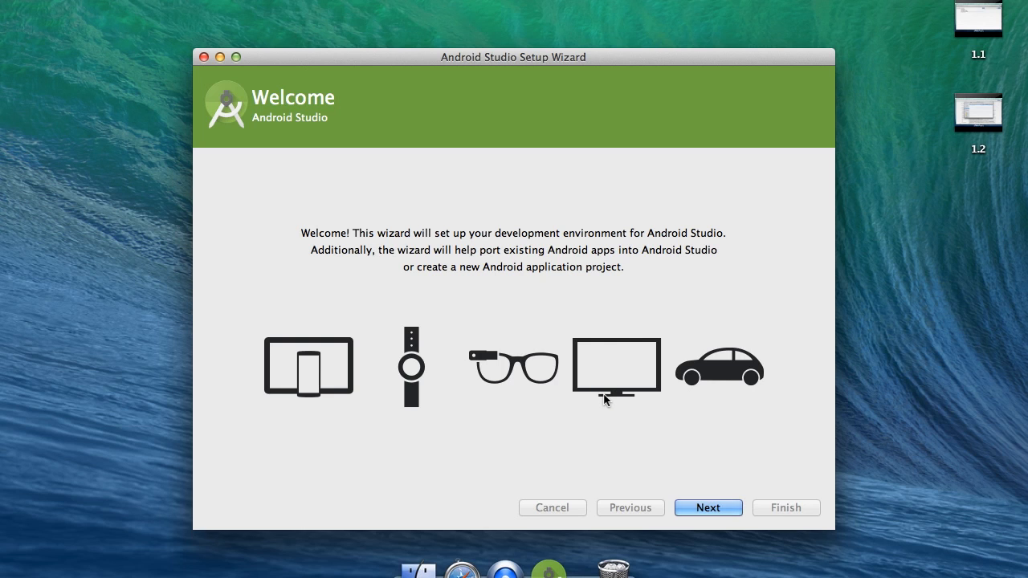
# Proceed past the setup wizard's welcome page and choose the Custom install type.
pyautogui.click(708, 510)
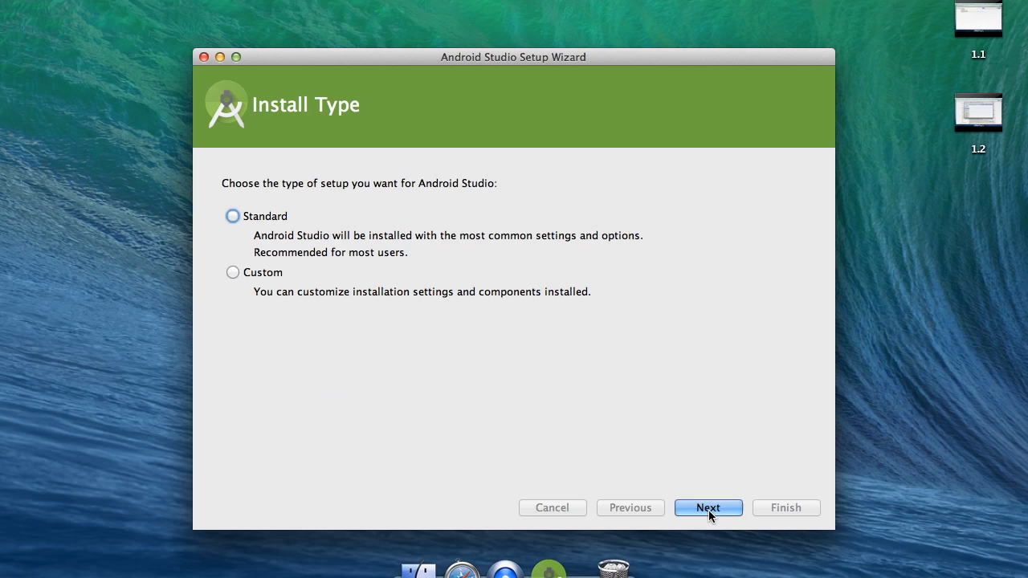
pyautogui.click(660, 507)
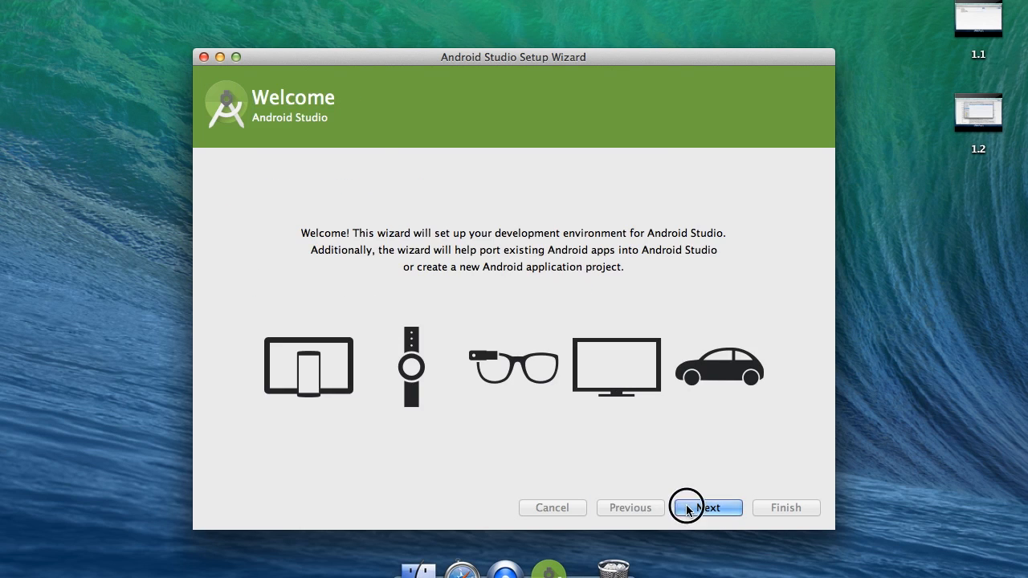
pyautogui.press('Return')
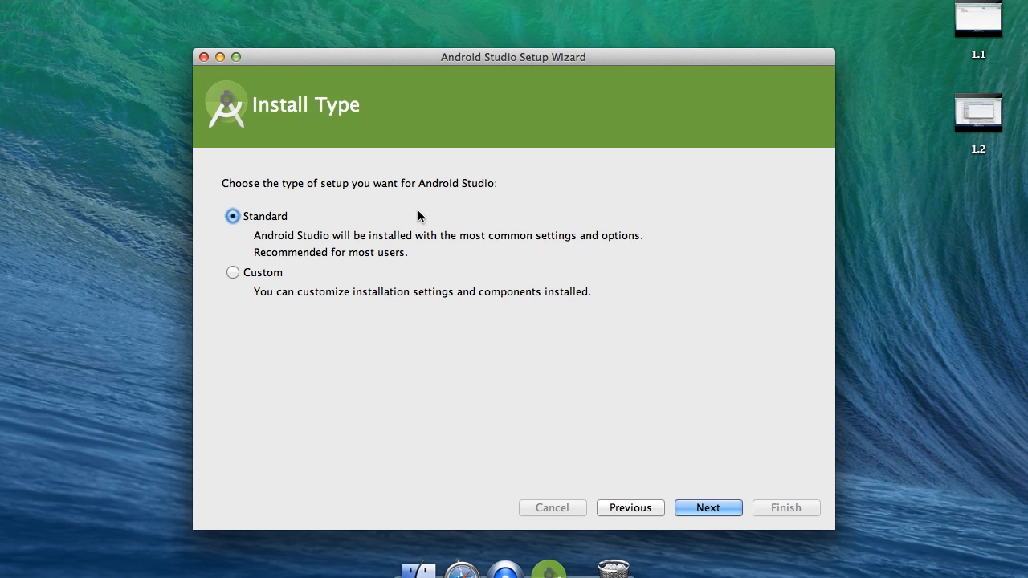
pyautogui.click(280, 274)
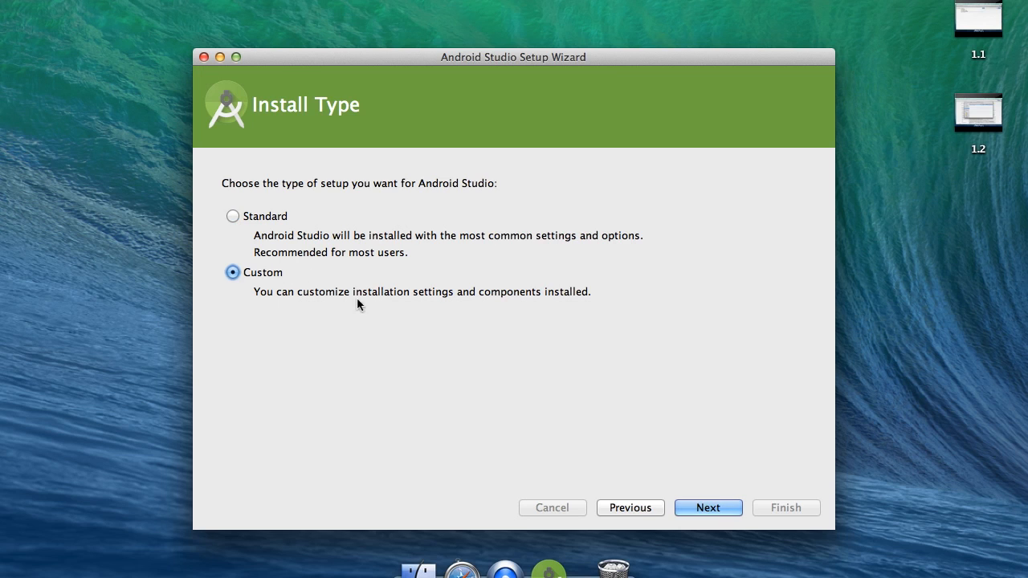
pyautogui.click(704, 513)
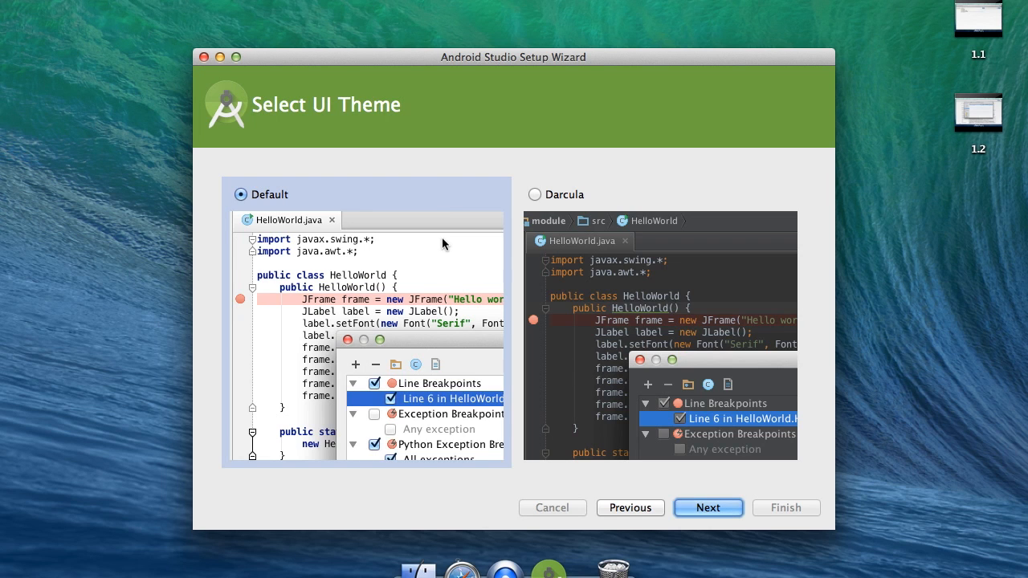
# Select the Darcula UI theme and continue to the next wizard page.
pyautogui.click(429, 205)
pyautogui.click(557, 195)
pyautogui.click(418, 195)
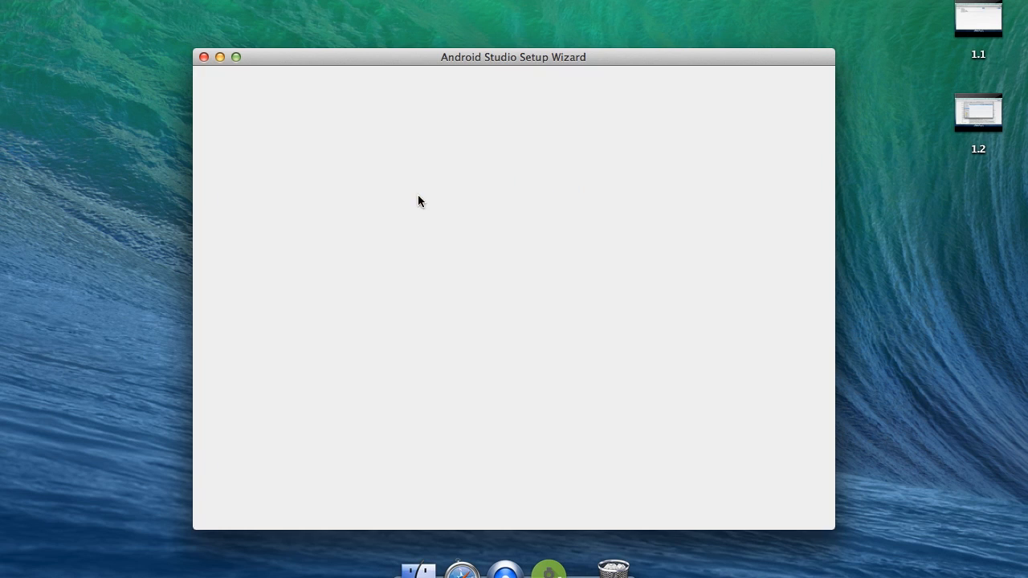
pyautogui.click(555, 195)
pyautogui.click(408, 220)
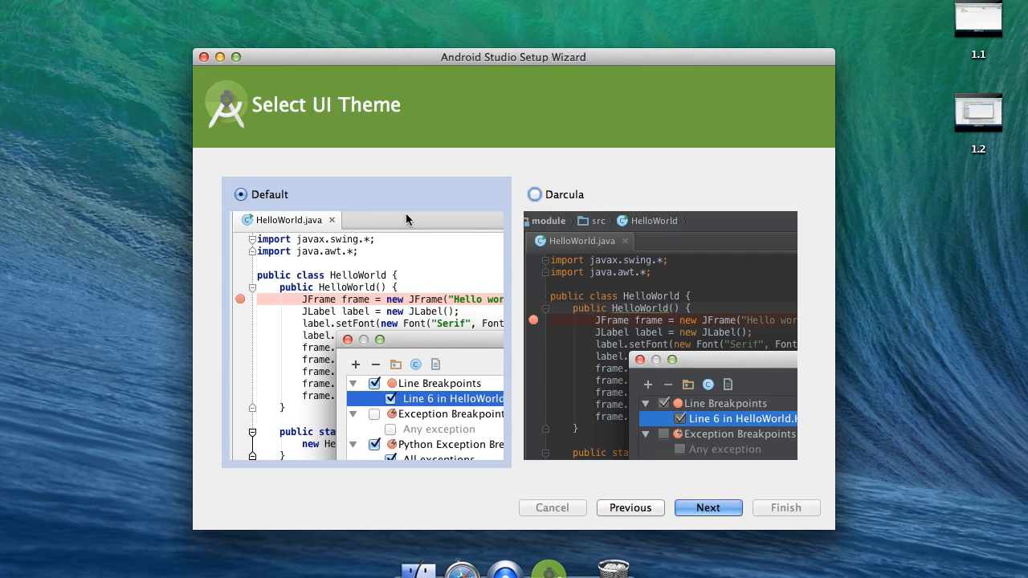
pyautogui.click(592, 200)
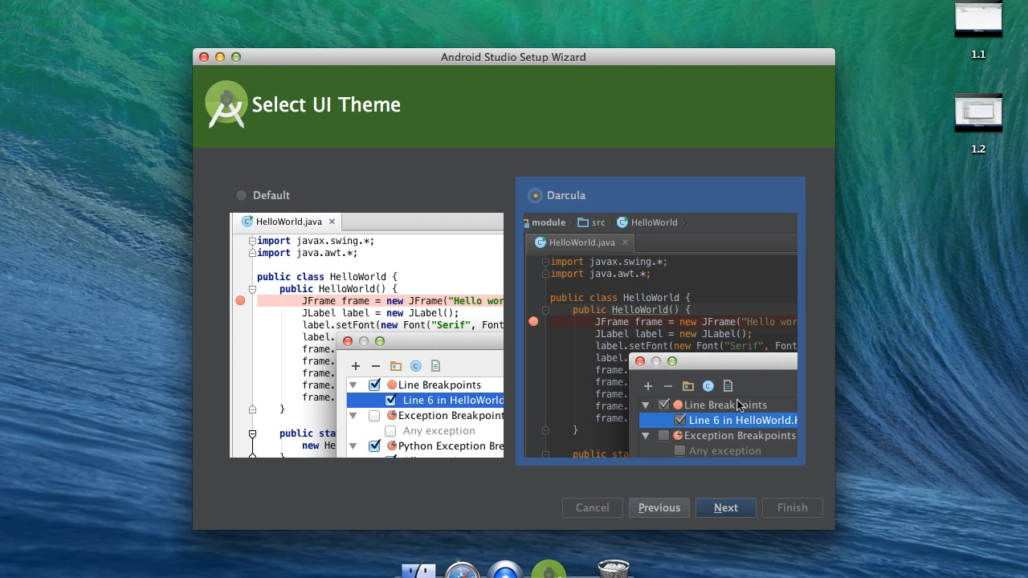
pyautogui.click(726, 508)
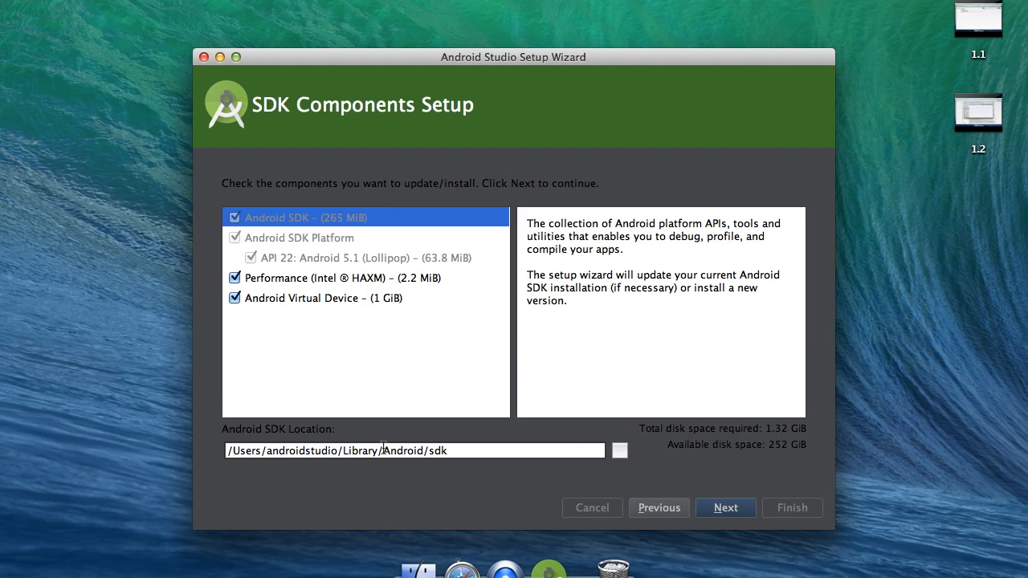
# Keep the default SDK components and SDK location and continue to the emulator settings.
pyautogui.click(446, 452)
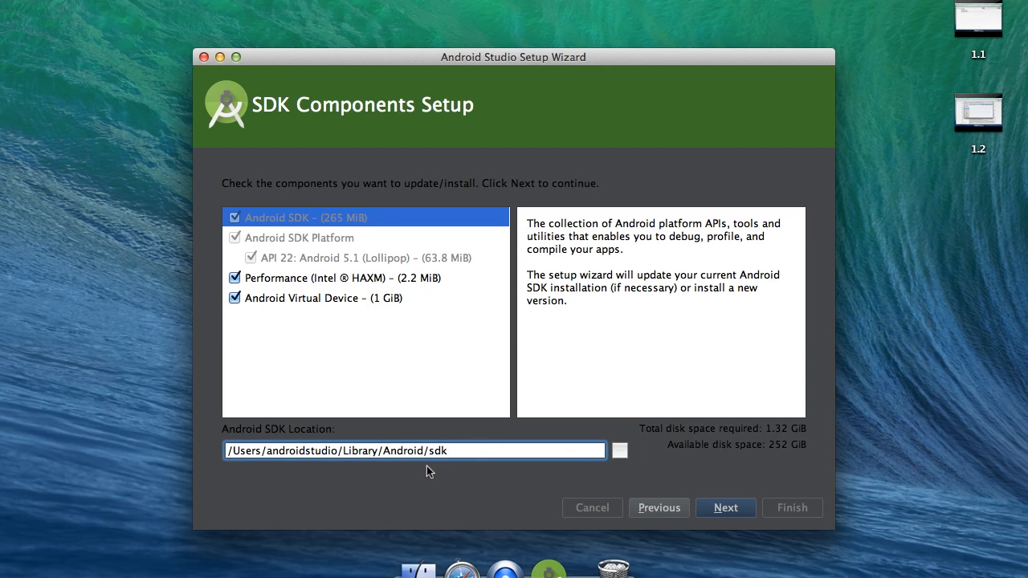
pyautogui.click(727, 508)
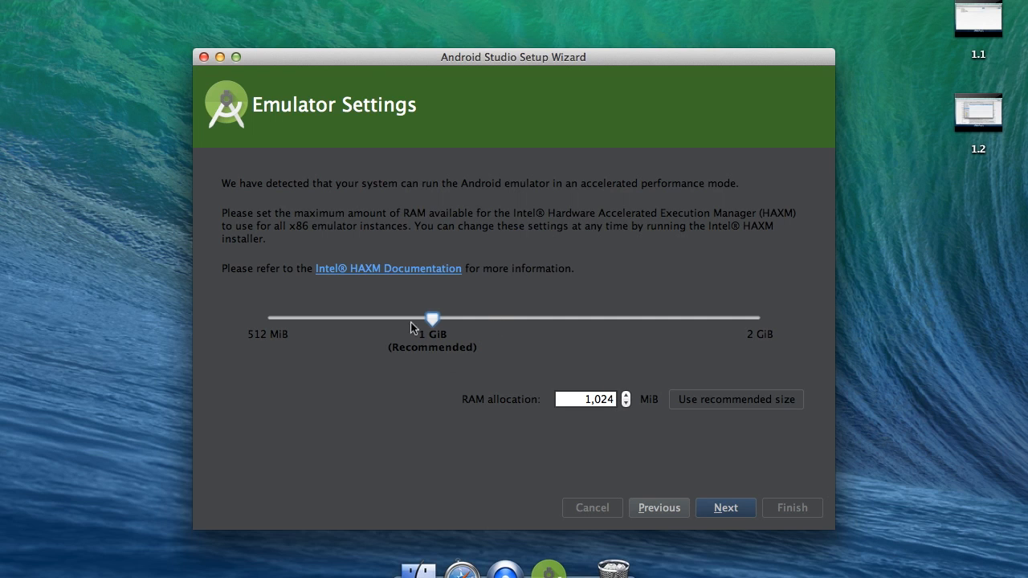
# Set the emulator's HAXM RAM allocation to 1000 MiB and continue to the license agreements.
pyautogui.moveTo(432, 326); pyautogui.dragTo(438, 387)
pyautogui.click(562, 402)
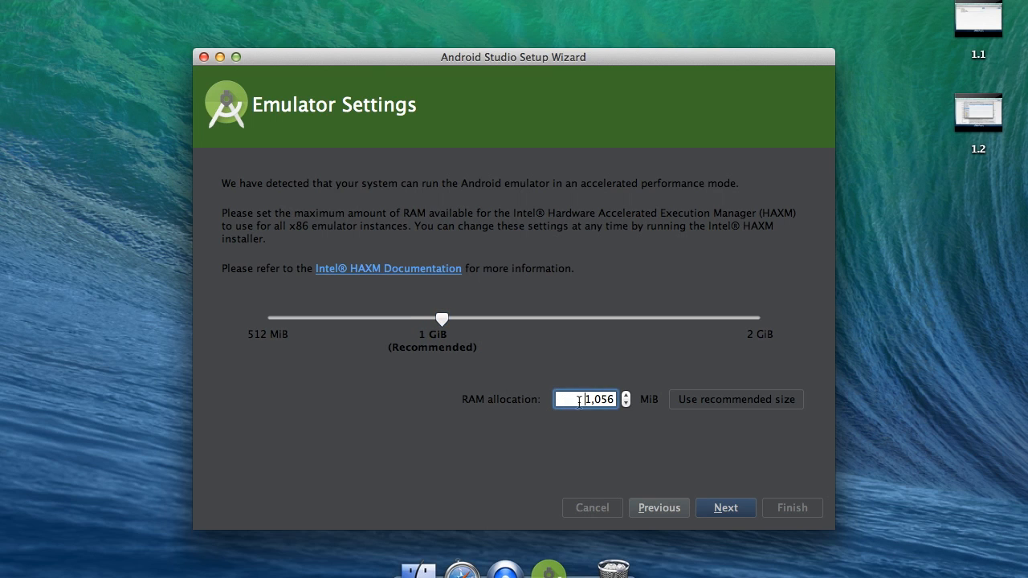
pyautogui.doubleClick(579, 402)
pyautogui.write('1000')
pyautogui.press('Tab')
pyautogui.click(707, 508)
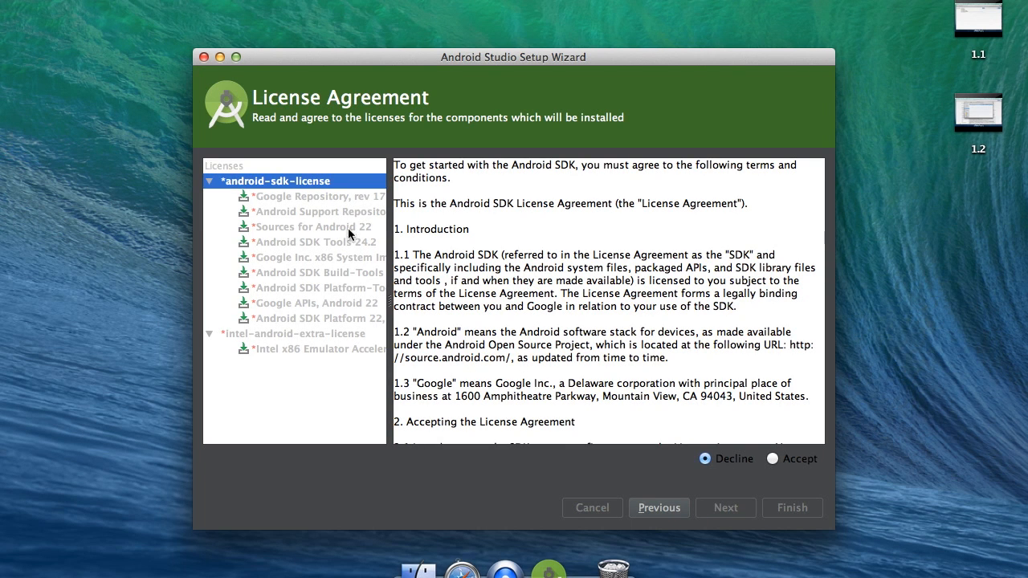
# Accept both the android-sdk-license and the intel-android-extra-license agreements.
pyautogui.click(297, 243)
pyautogui.click(309, 273)
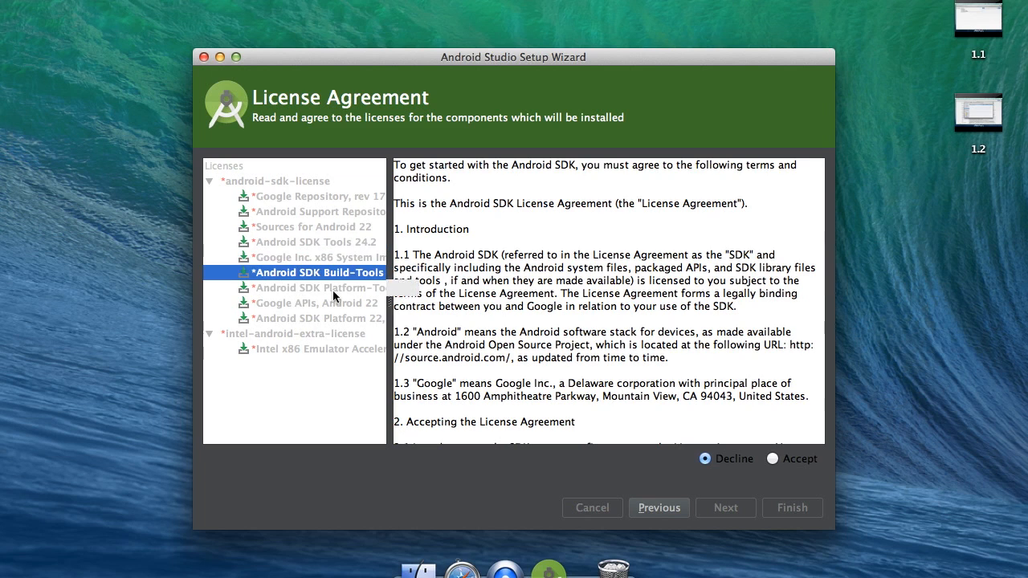
pyautogui.click(775, 460)
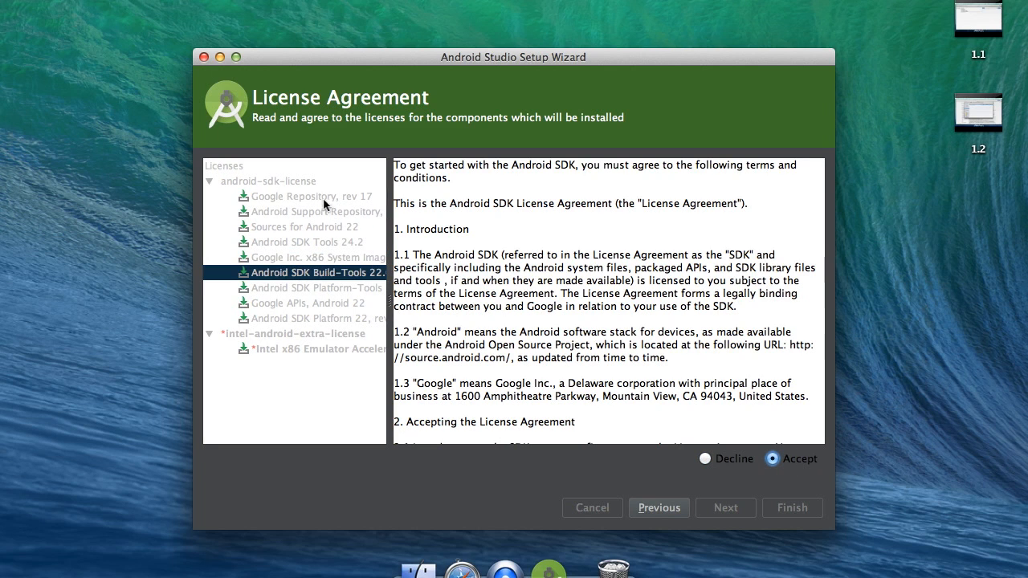
pyautogui.click(306, 184)
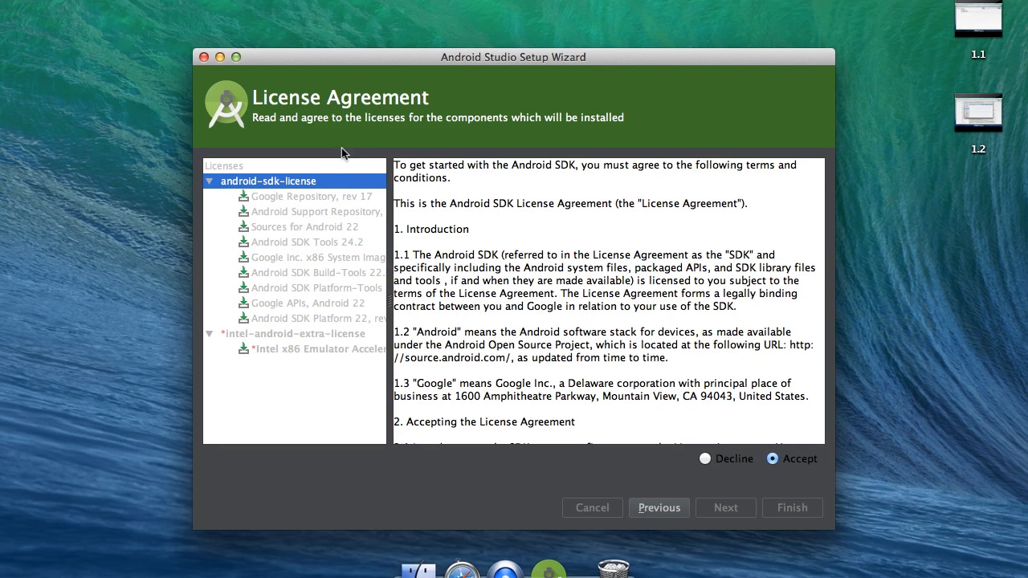
pyautogui.click(292, 334)
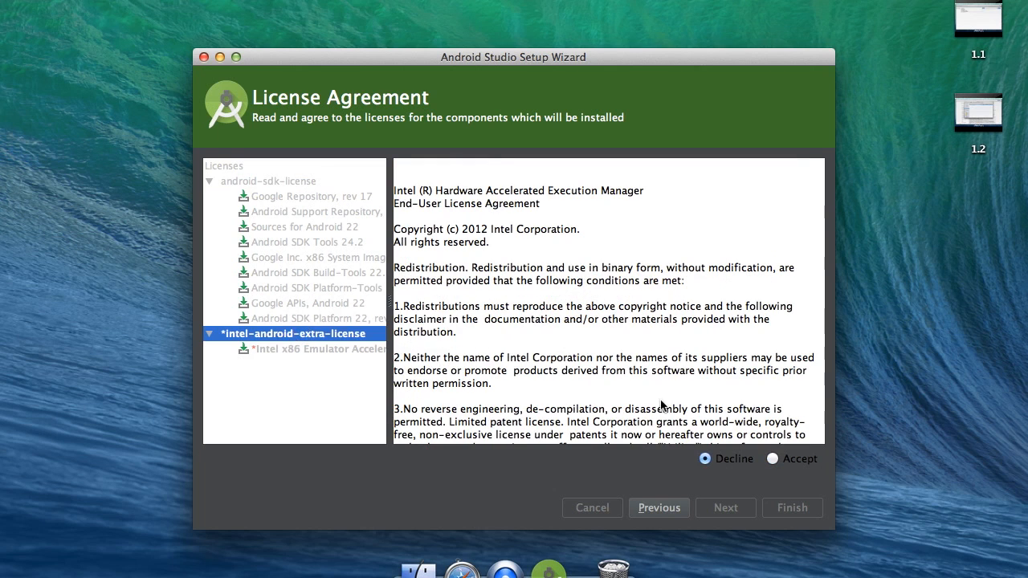
pyautogui.click(790, 466)
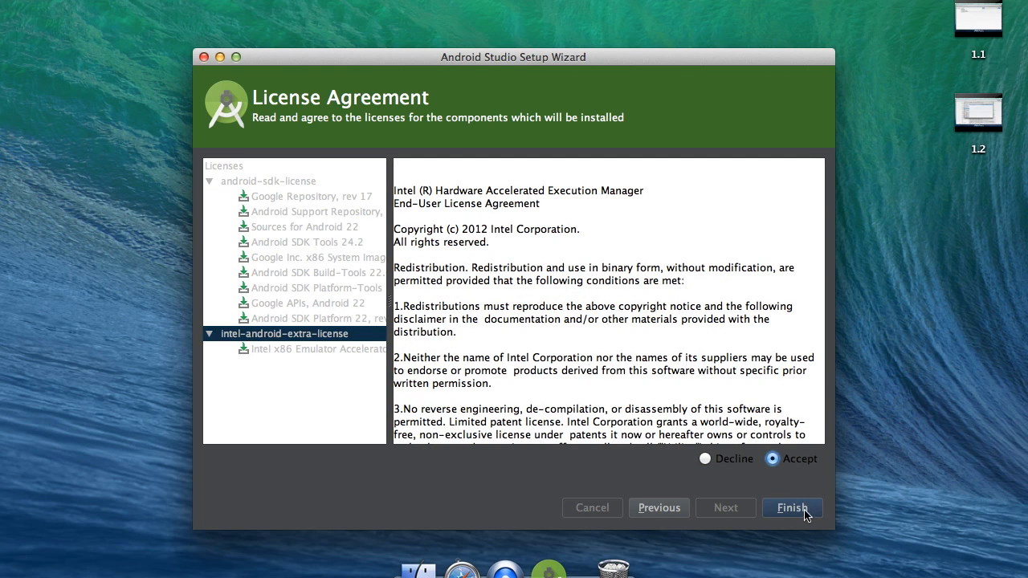
# Finish the setup wizard and show the details of the component download.
pyautogui.click(802, 509)
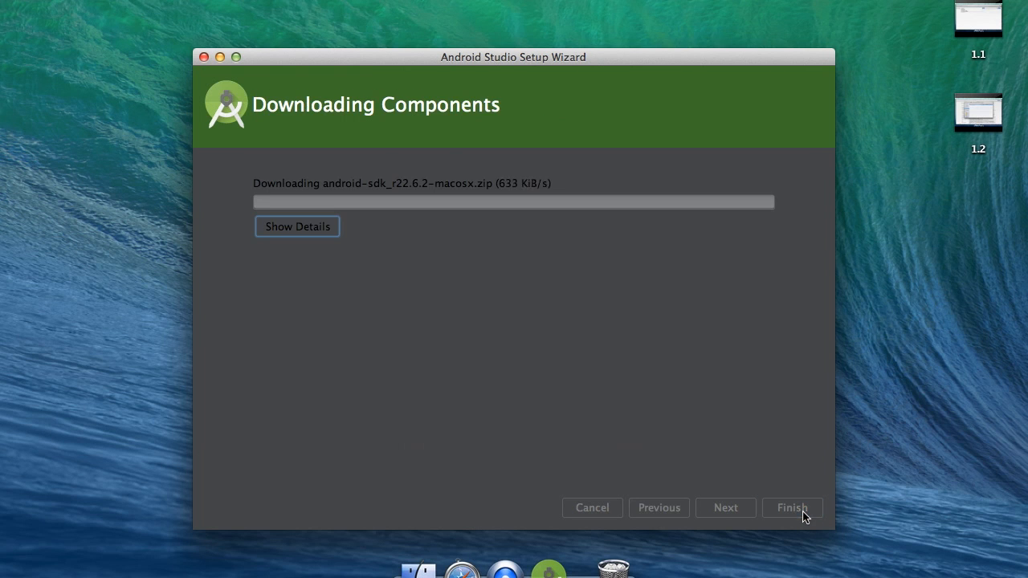
pyautogui.click(333, 231)
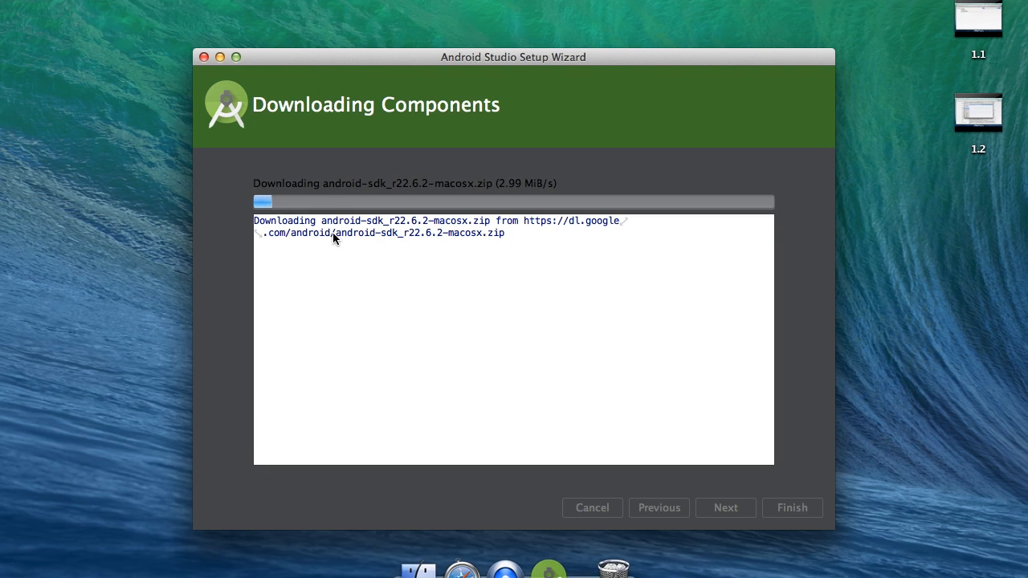